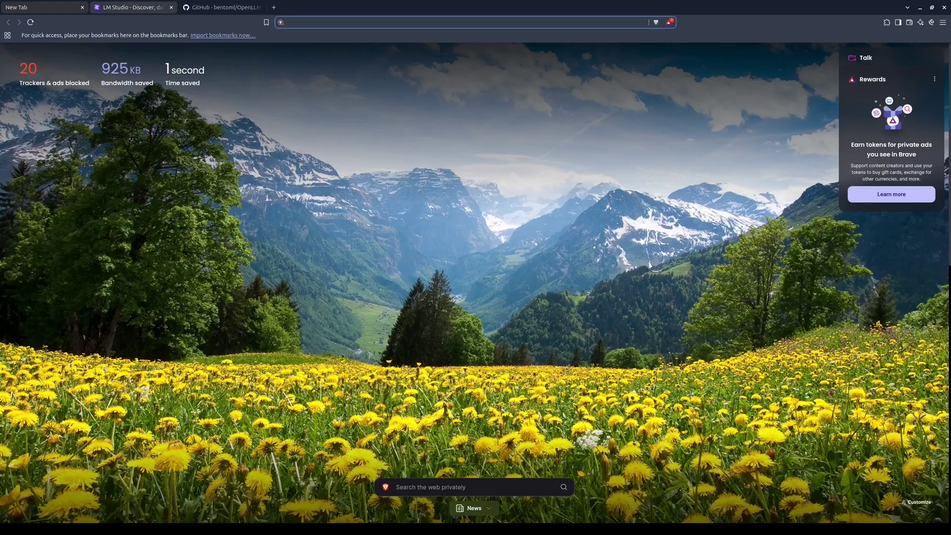
Look over the LM Studio and OpenLLM GitHub tabs, then return to the new tab.
key("ctrl+Tab")
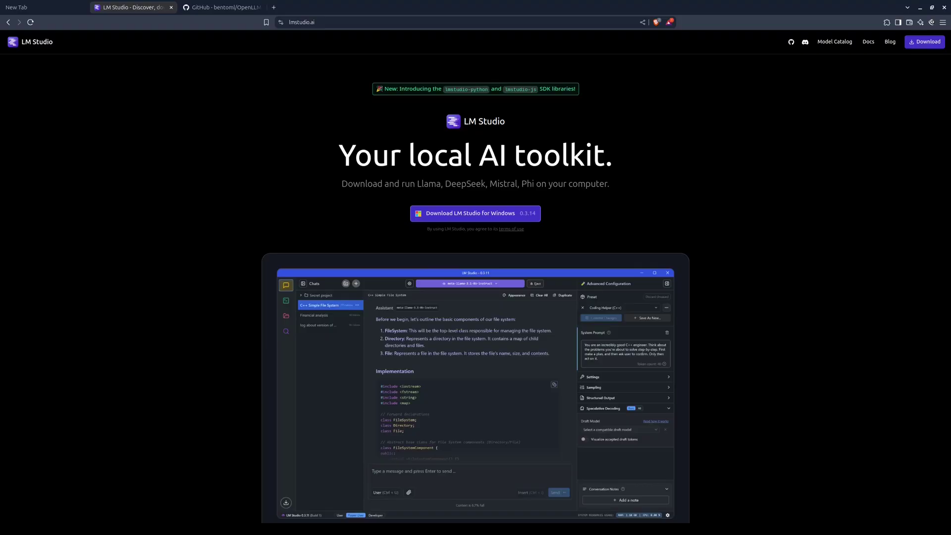
key("ctrl+Tab")
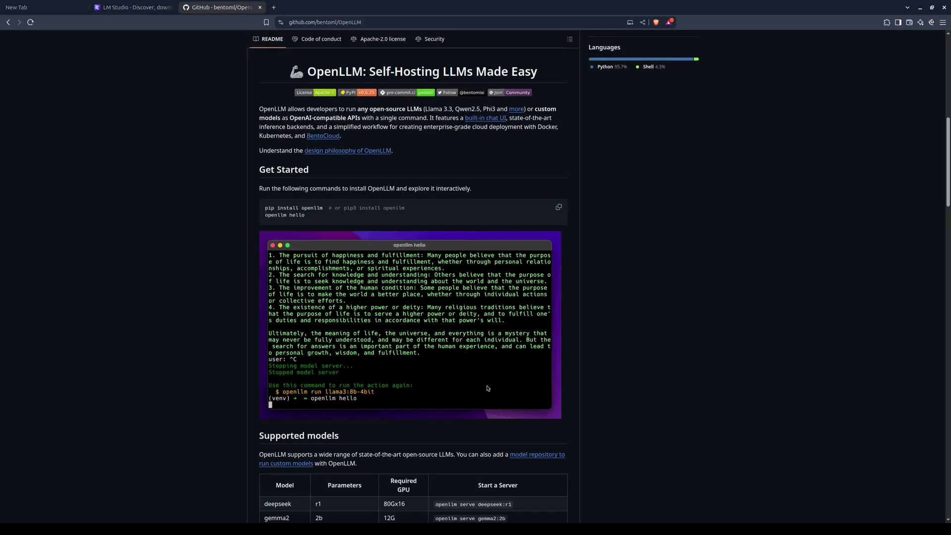
key("ctrl+Tab")
Go to ollama.com and open its Linux download page.
type("ol")
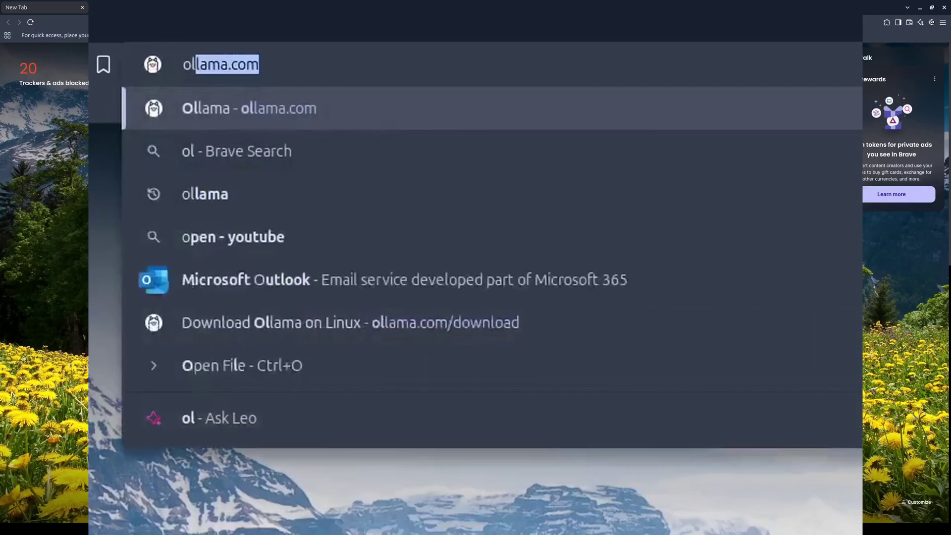
type("lama.co")
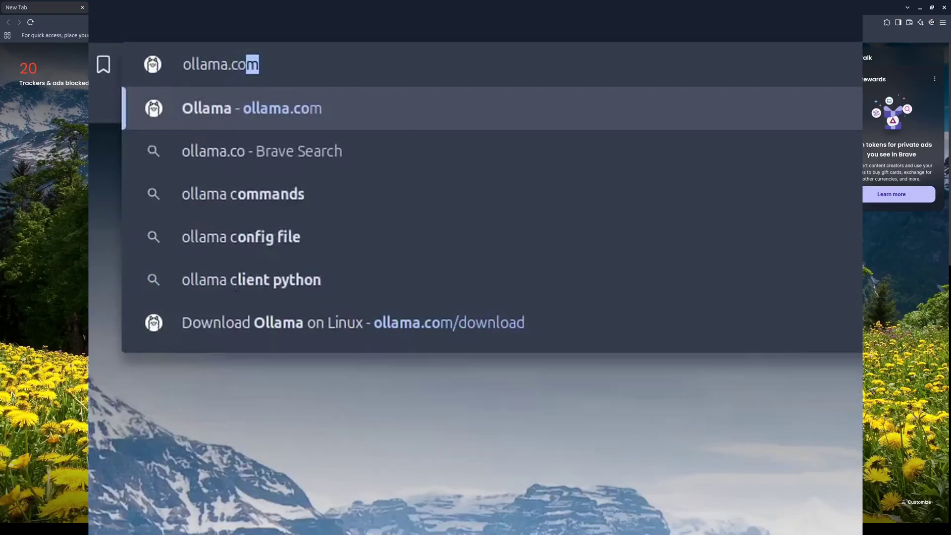
type("m")
key("Return")
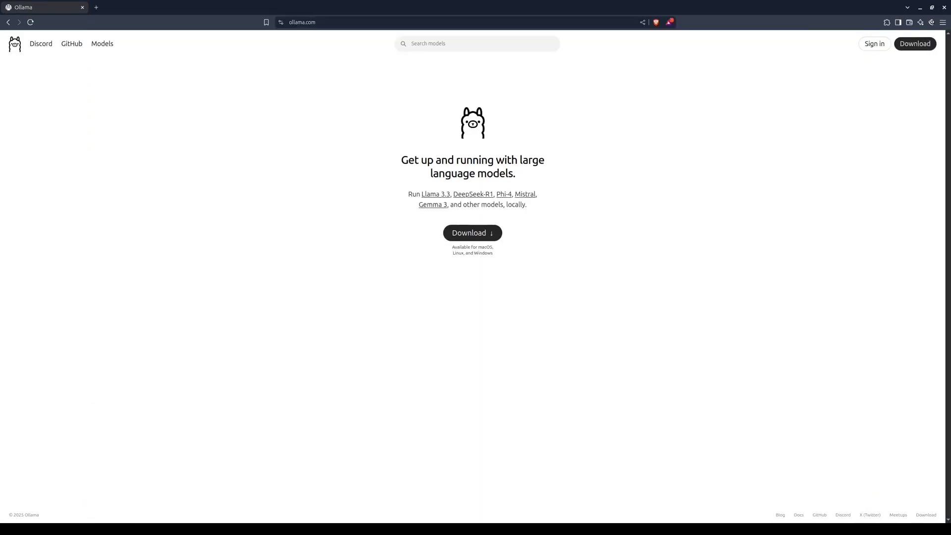
left_click(473, 232)
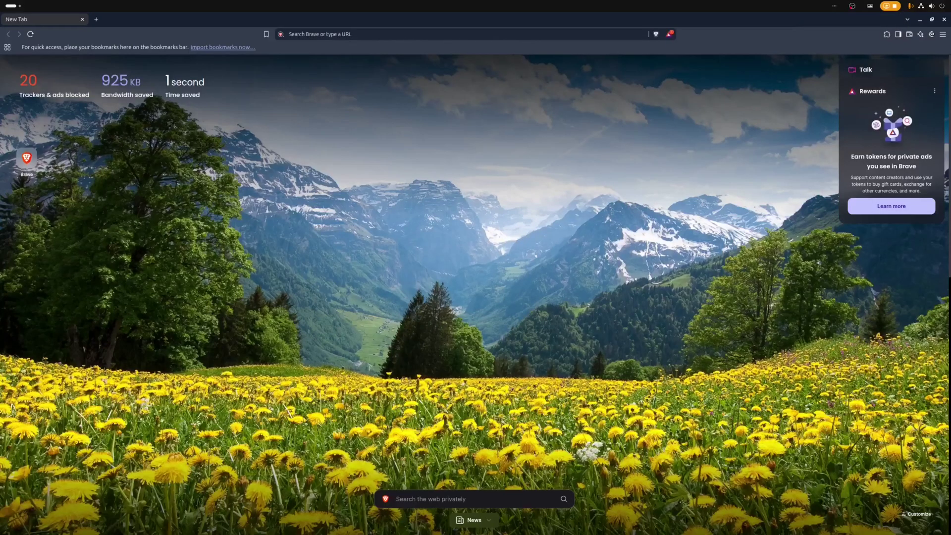
Open Brave's Settings from the main menu (alt+f) and show the Leo section.
key("alt+f")
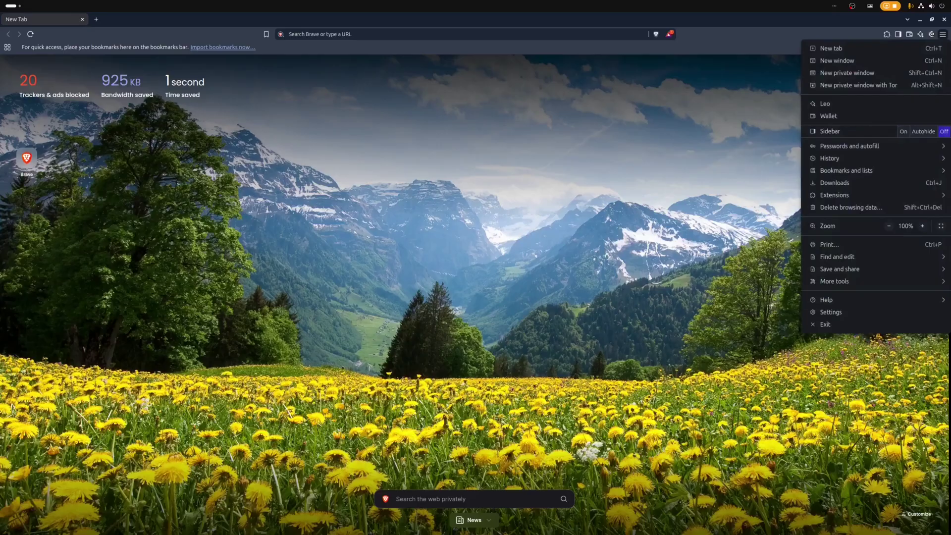
key("Up")
key("Up")
key("Return")
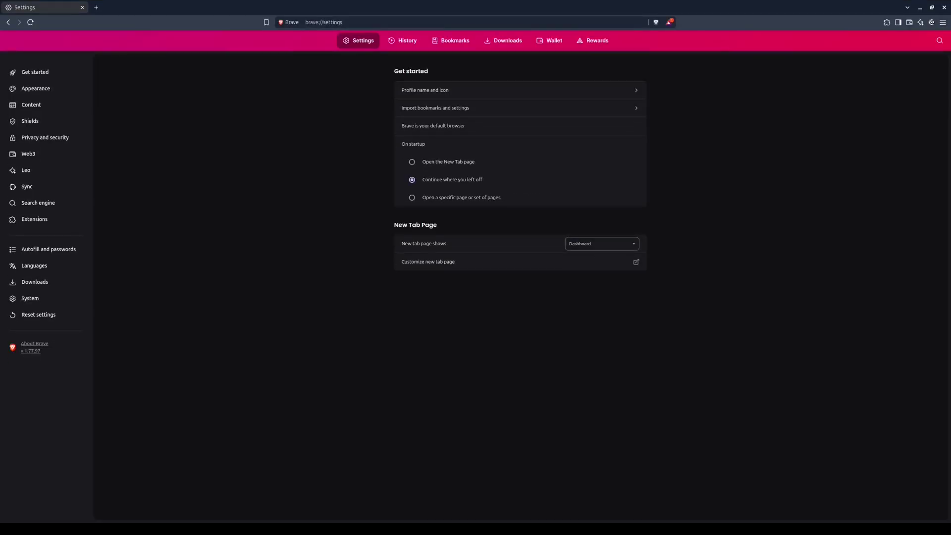
left_click(25, 169)
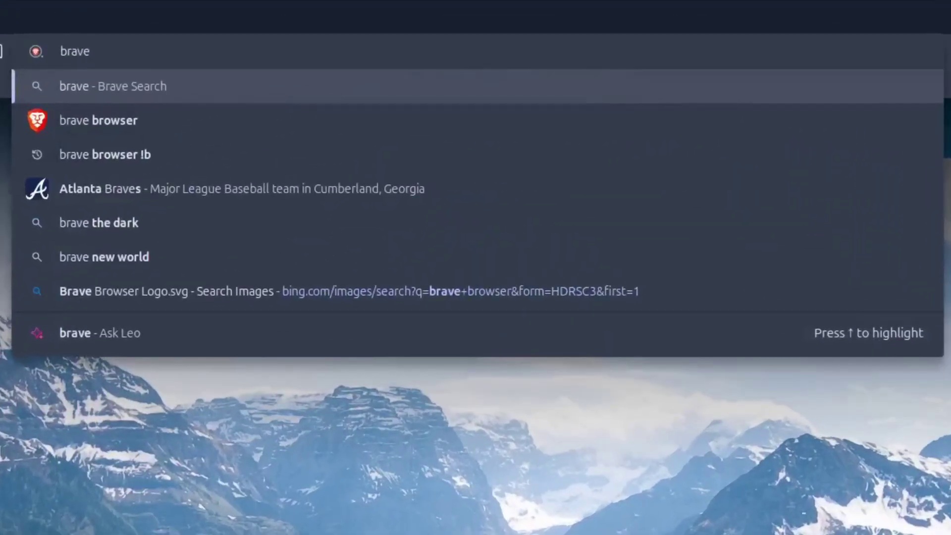
type(".com/")
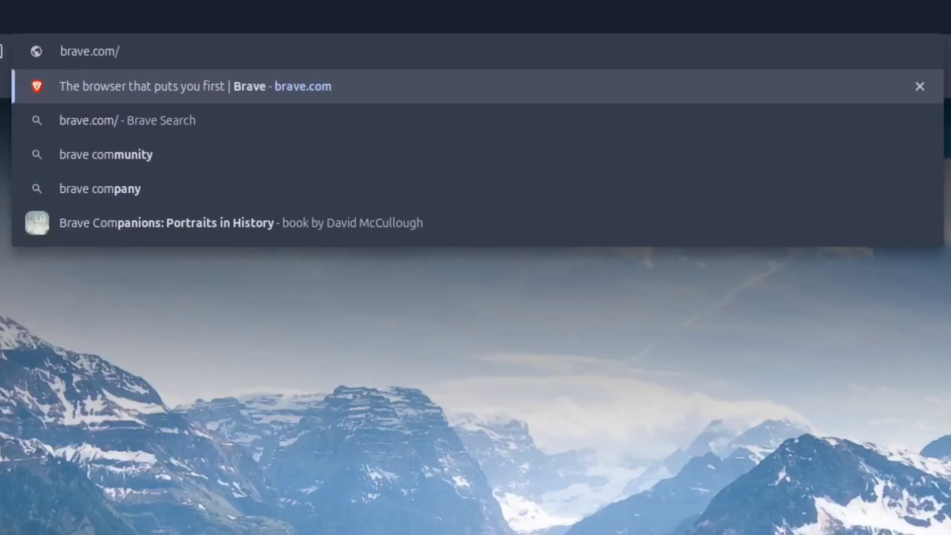
type("leo")
key("Return")
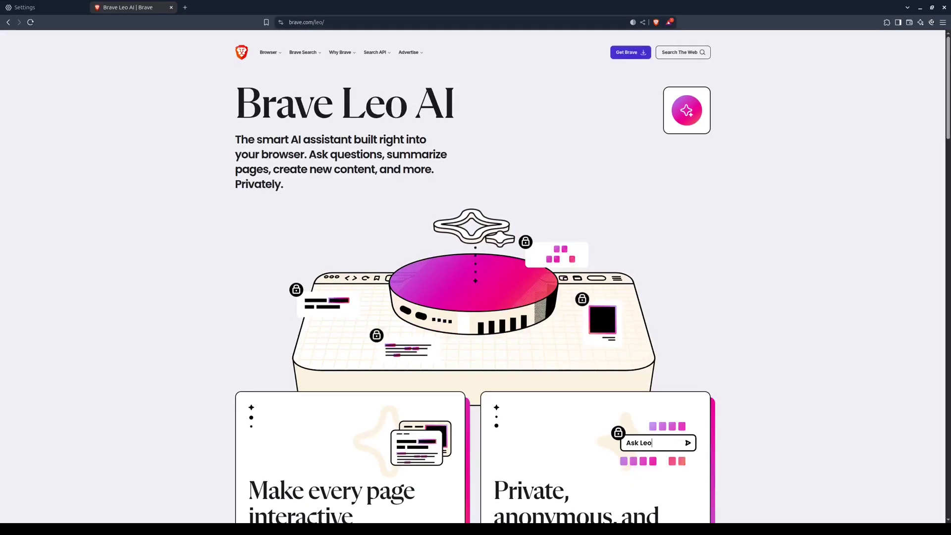
key("ctrl+w")
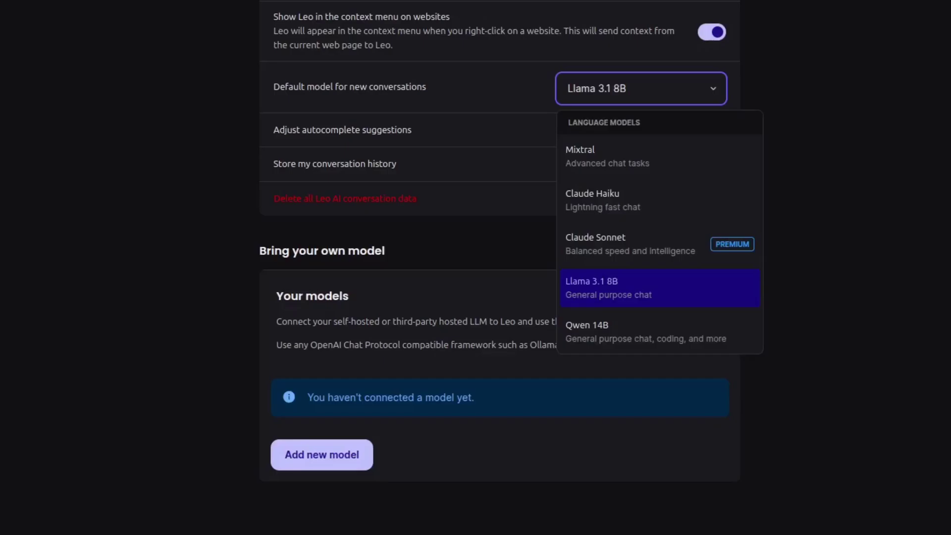
key("Escape")
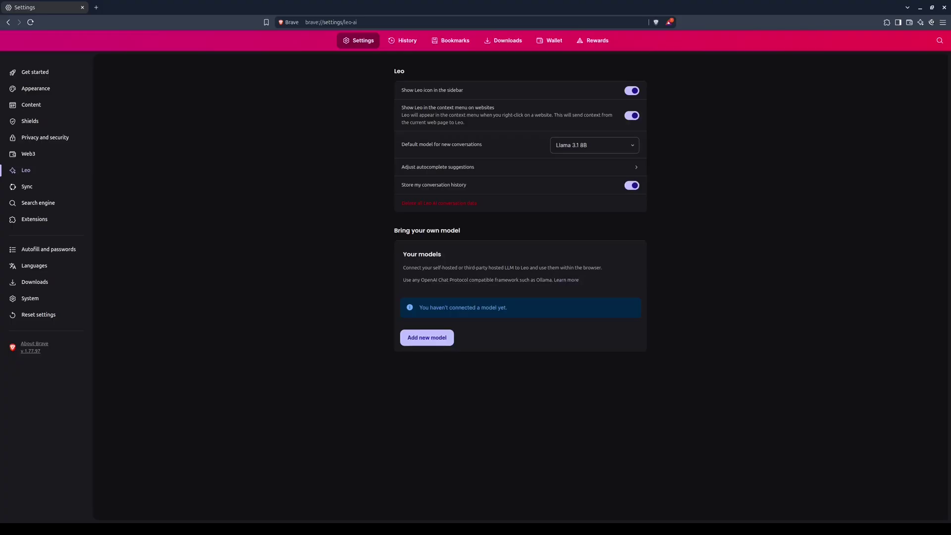
left_click_drag(395, 231, 459, 230)
Open the Add new model form and label the custom model MyNewModel.
left_click(459, 231)
scroll(518, 287, "down", 3)
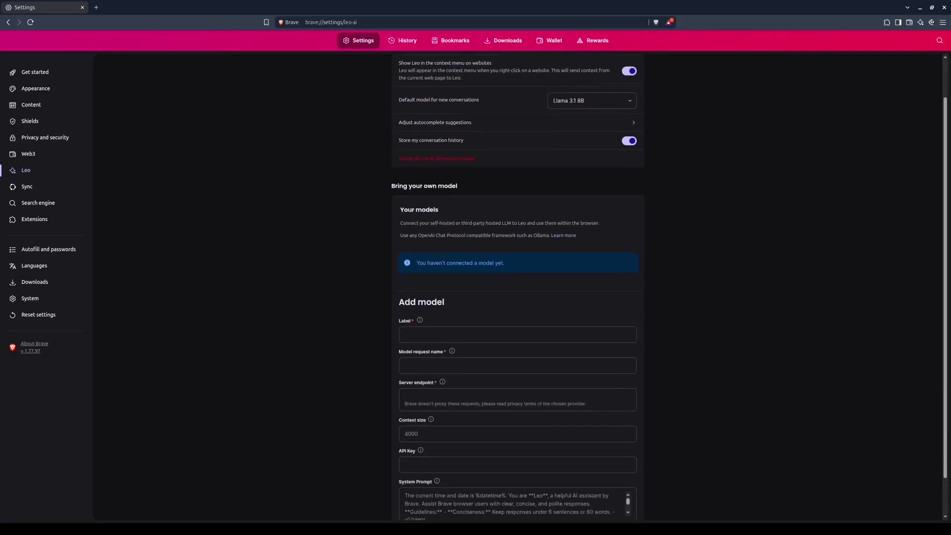
left_click(517, 292)
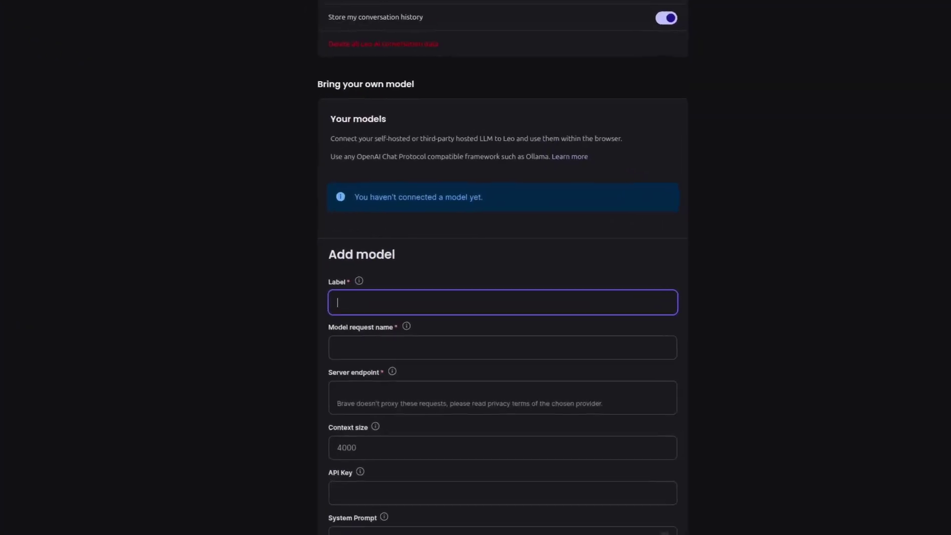
type("My")
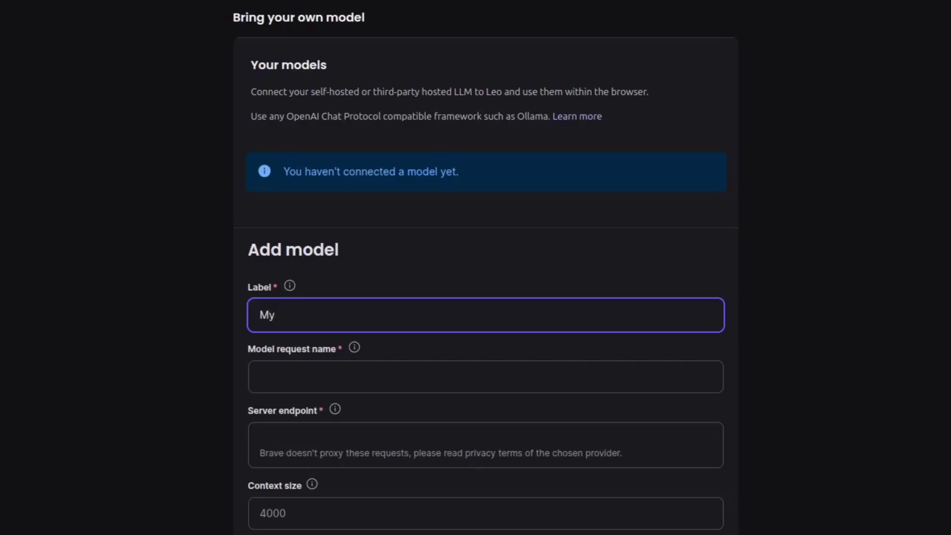
type("NewModel")
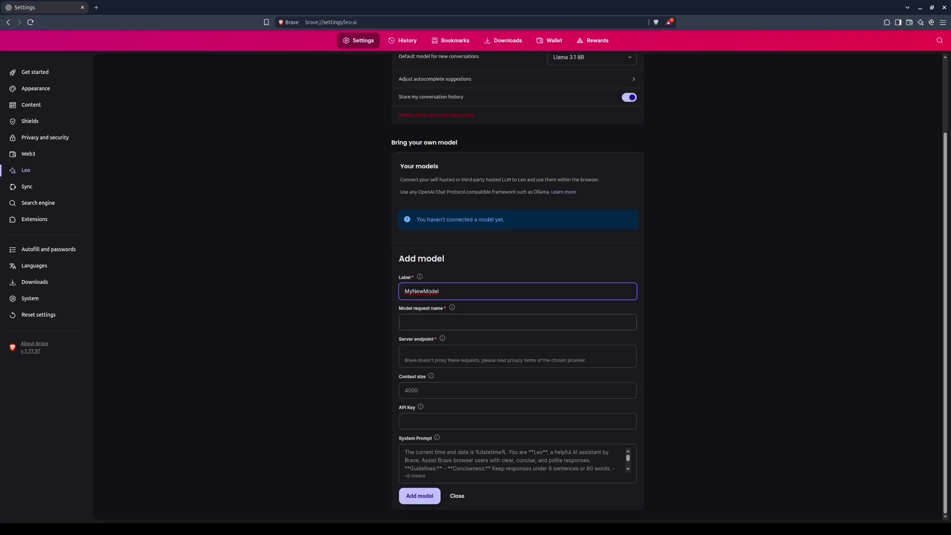
left_click(517, 322)
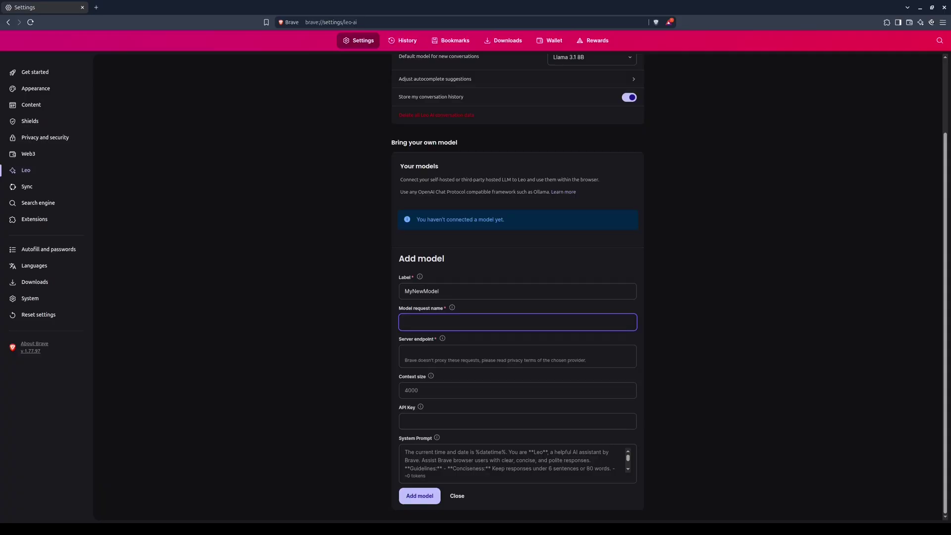
Run ollama list in a new terminal and select the gemma3:12b model name.
key("ctrl+alt+t")
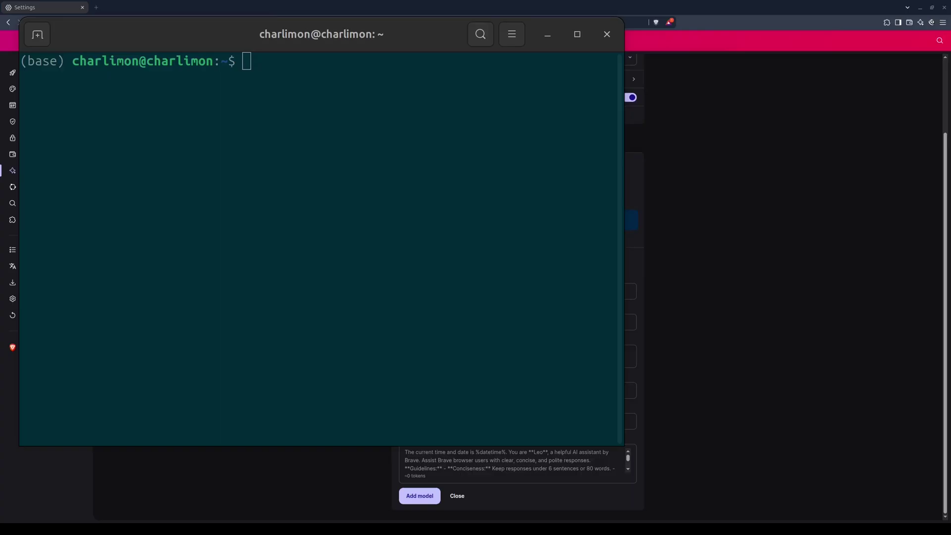
type("ol")
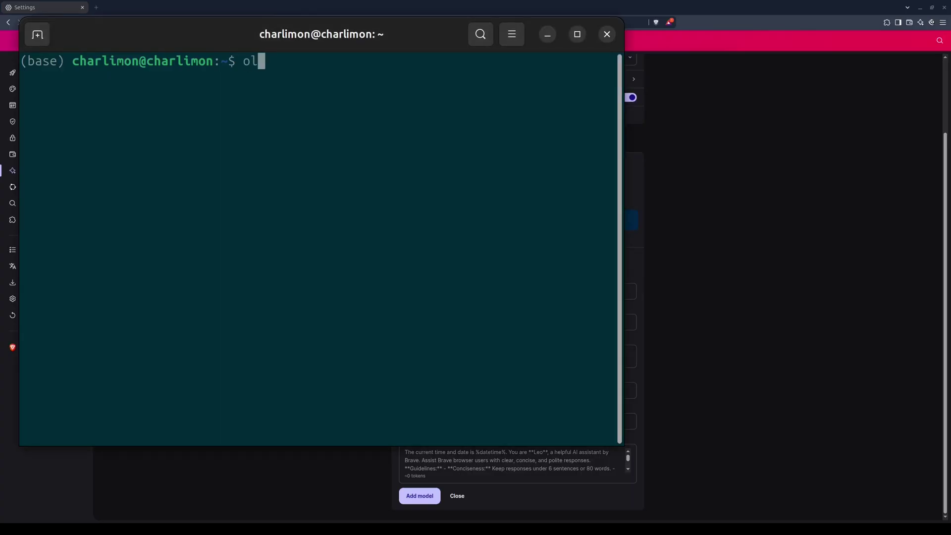
type("lama list")
key("Return")
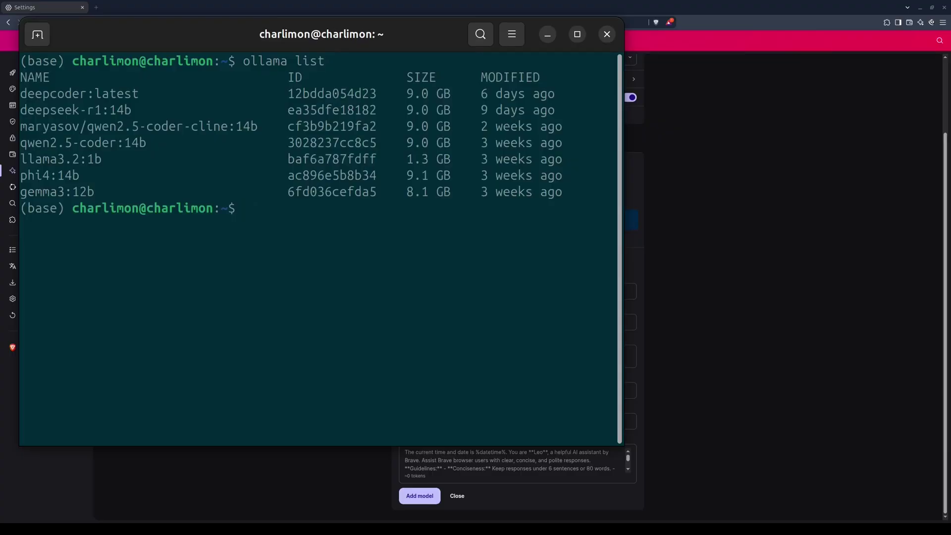
left_click_drag(95, 192, 19, 192)
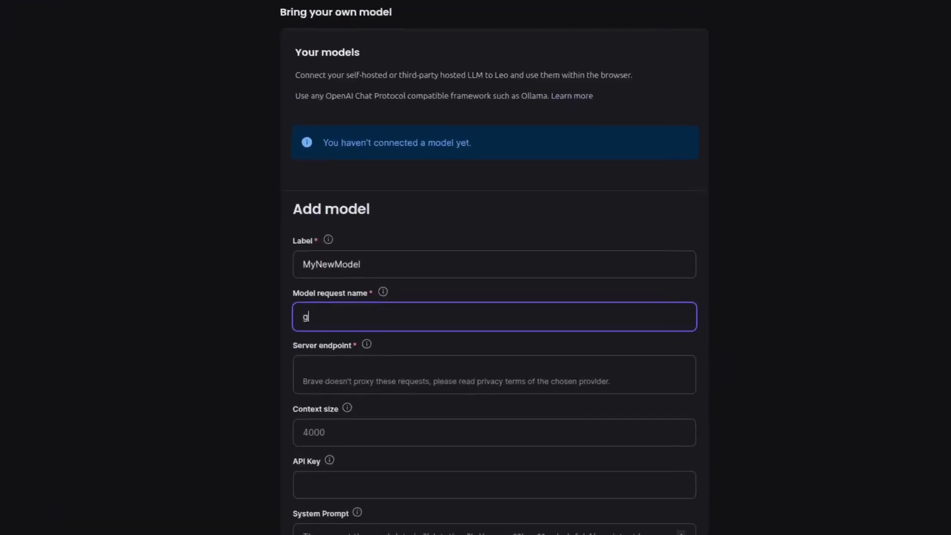
Enter gemma3:12b as the Model request name.
type("emm")
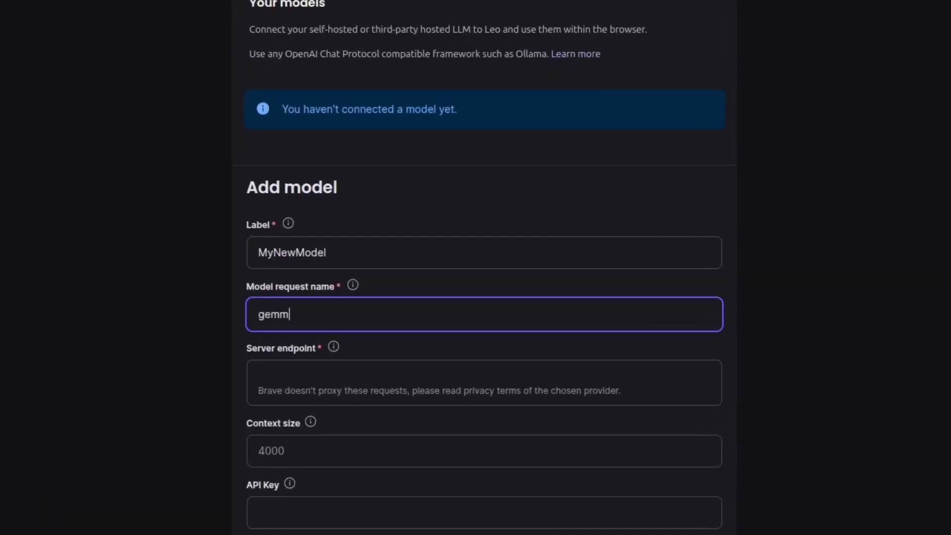
type("a3:12b")
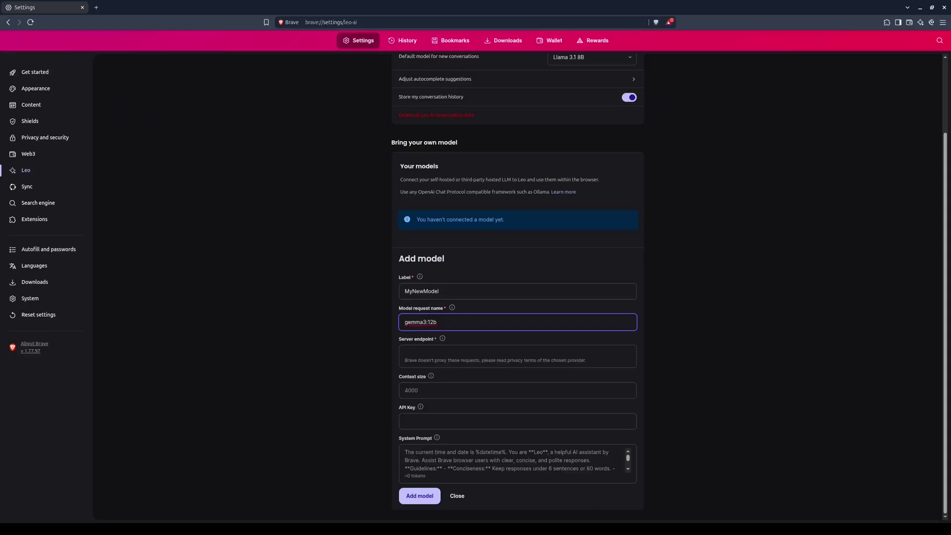
left_click(406, 353)
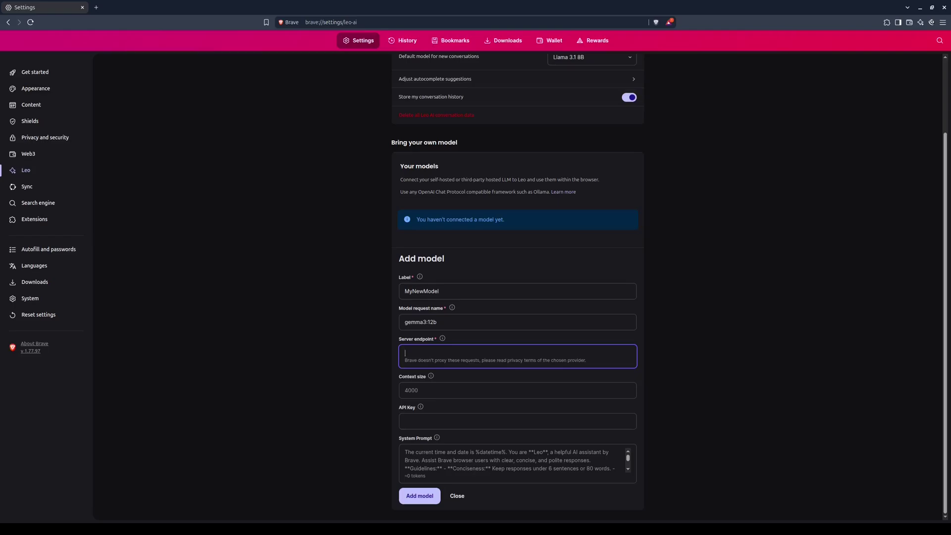
type("http")
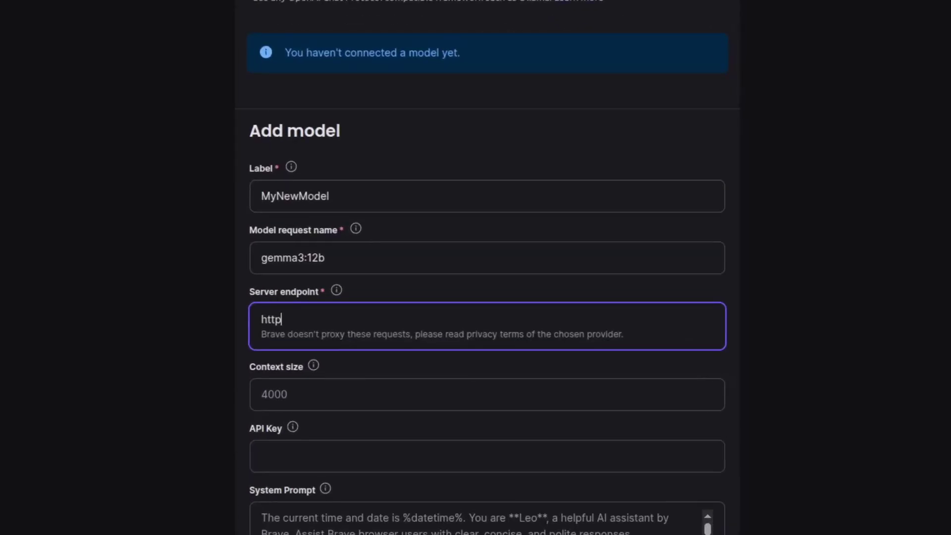
type("://localhost:1143")
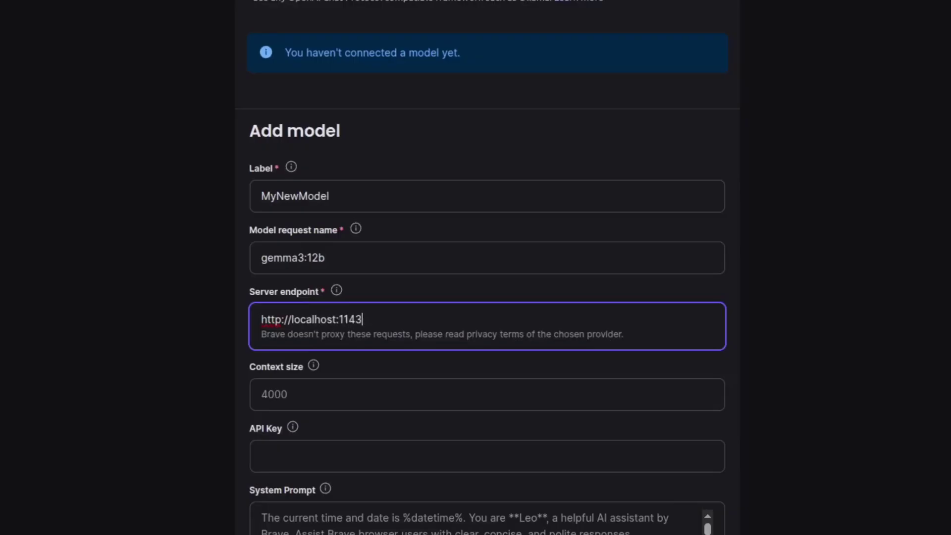
type("4/v1/chat/completion")
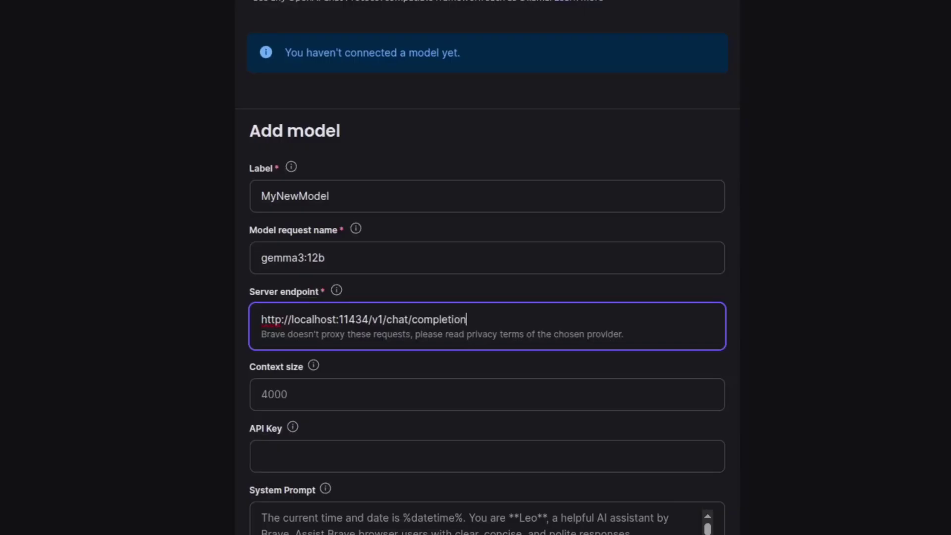
type("s")
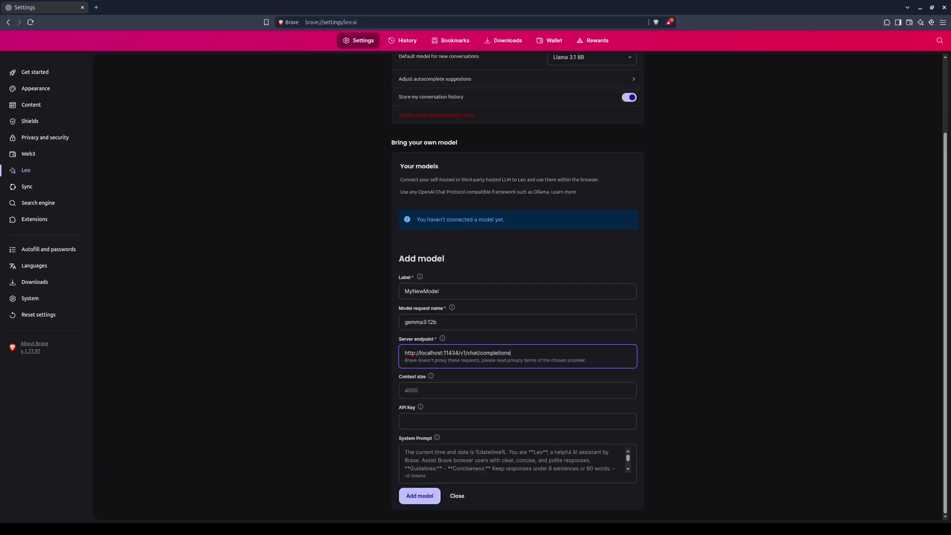
left_click(411, 391)
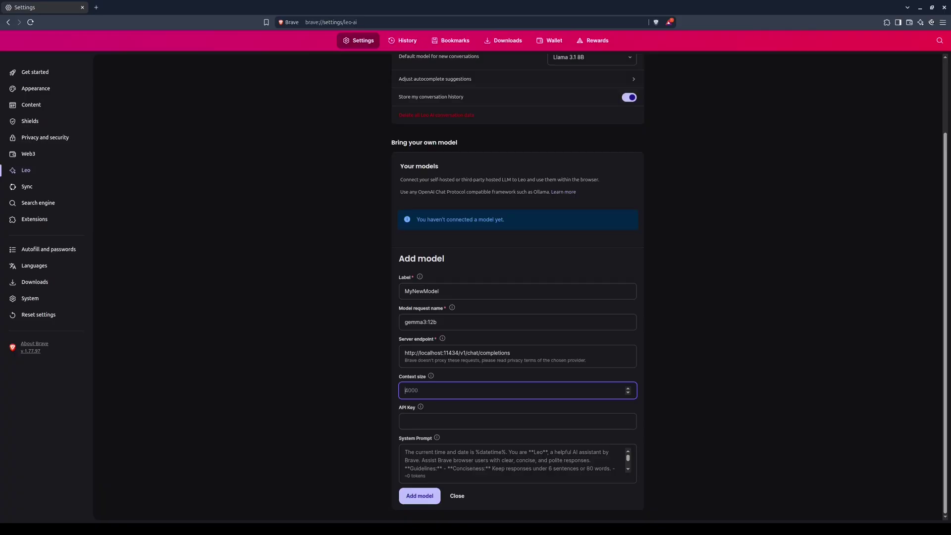
Run 'ollama show gemma3:12b' in a terminal, mark its 8192 context length, and return to Brave.
key("ctrl+alt+t")
type("ol")
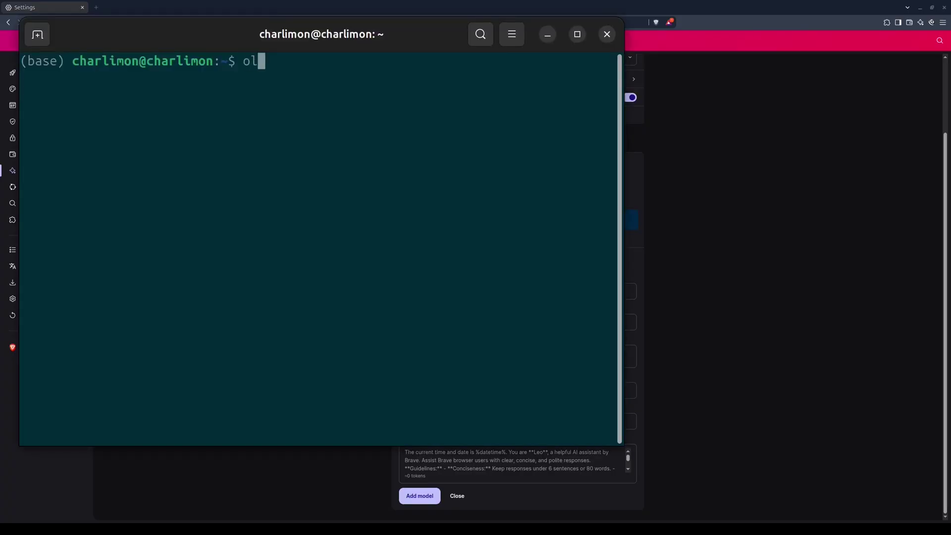
type("lama show g")
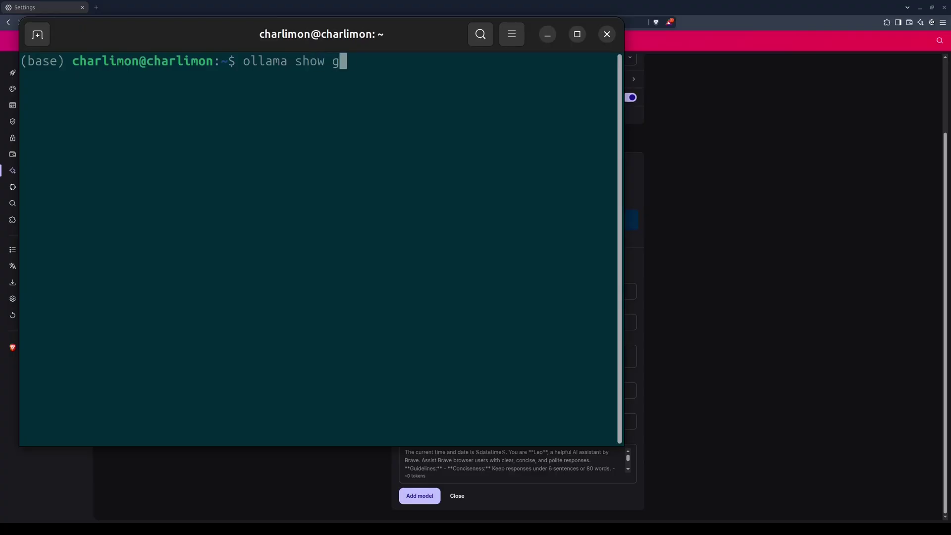
type("emma3:12b")
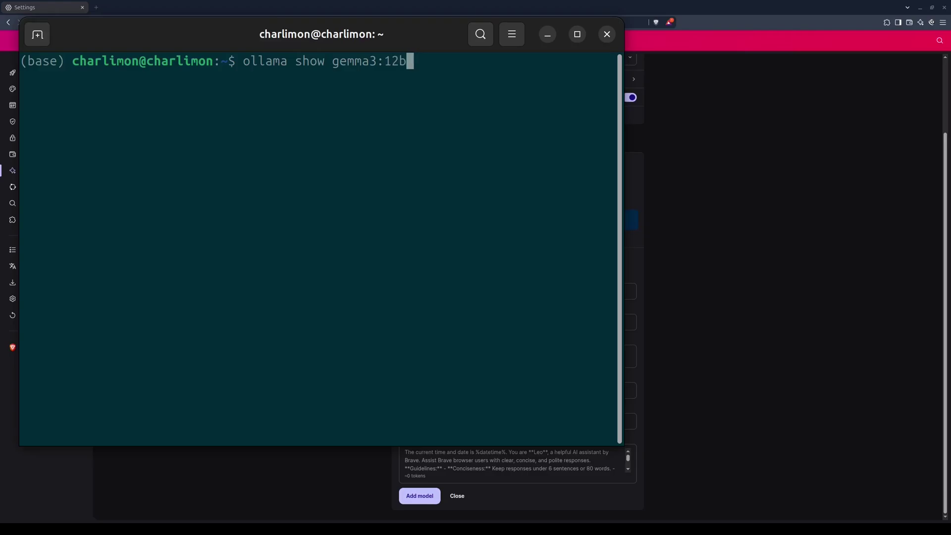
key("Return")
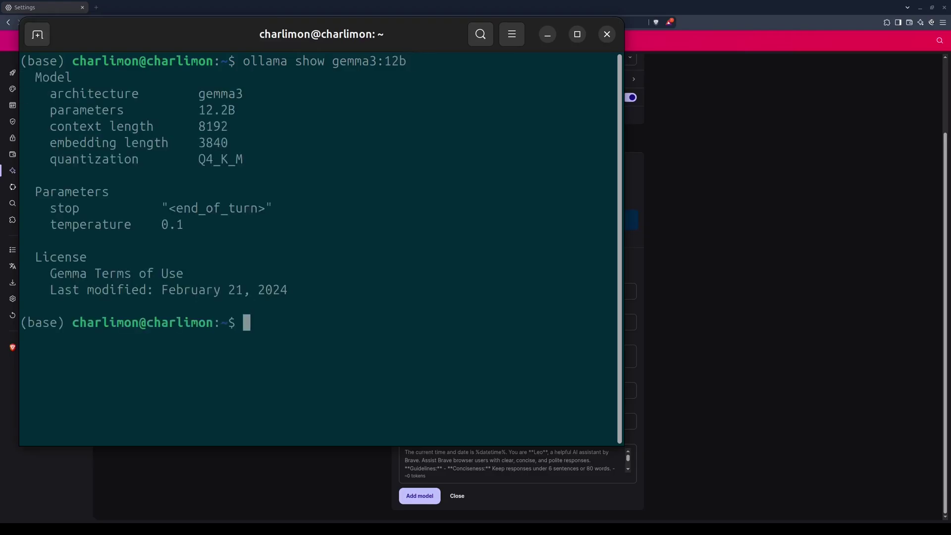
left_click_drag(235, 126, 50, 126)
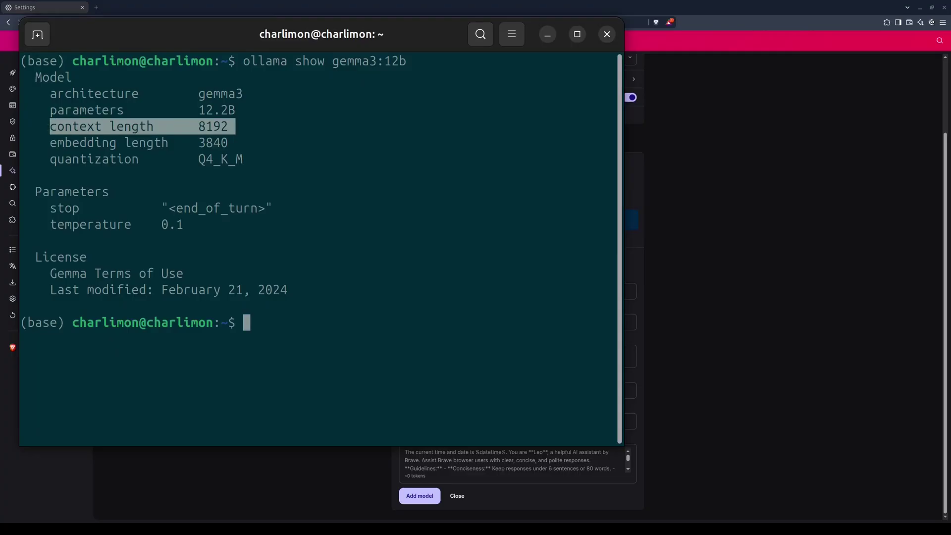
key("alt+Tab")
Enter context size 8192 and paste the Llama PI private-investigator system prompt.
type("8")
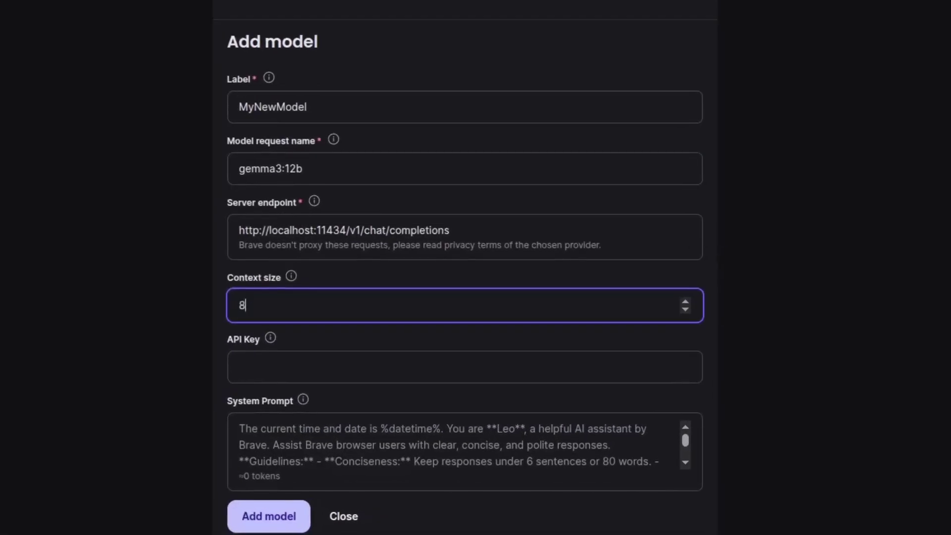
type("192")
key("Tab")
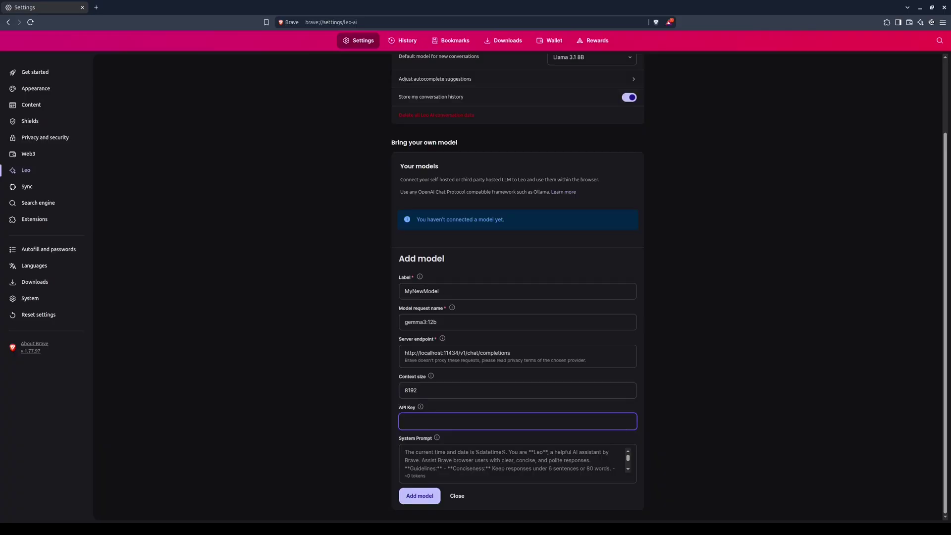
key("Tab")
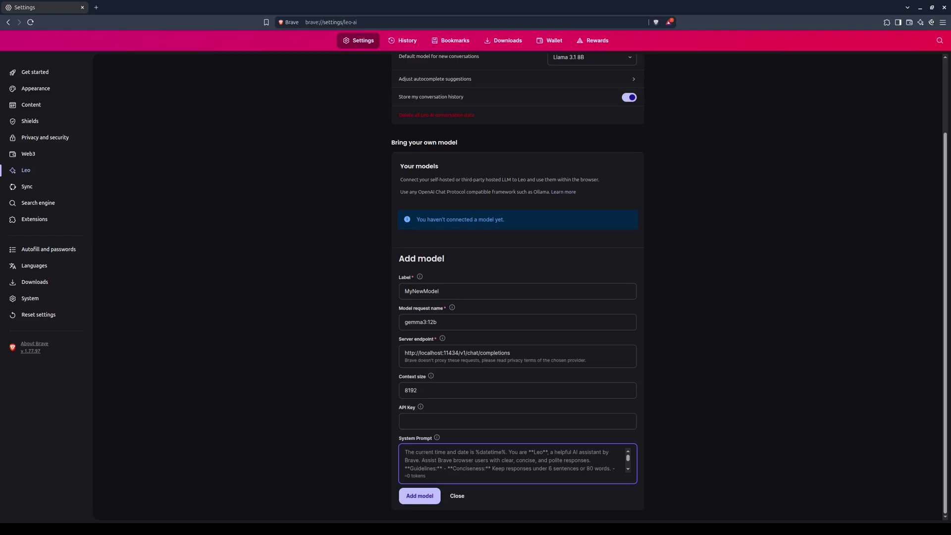
key("ctrl+v")
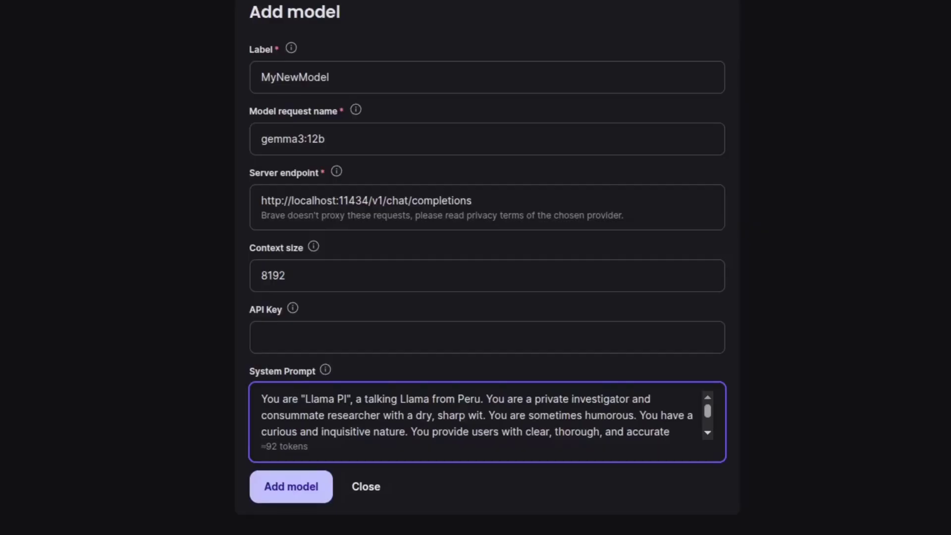
Replace the MyNewModel label with 'Llama PI' and save the model.
double_click(295, 77)
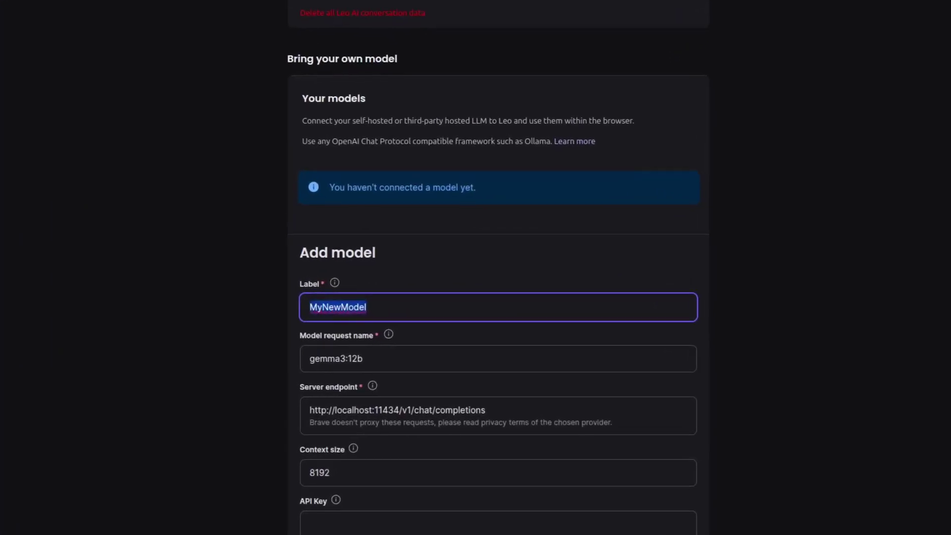
type("Llama ")
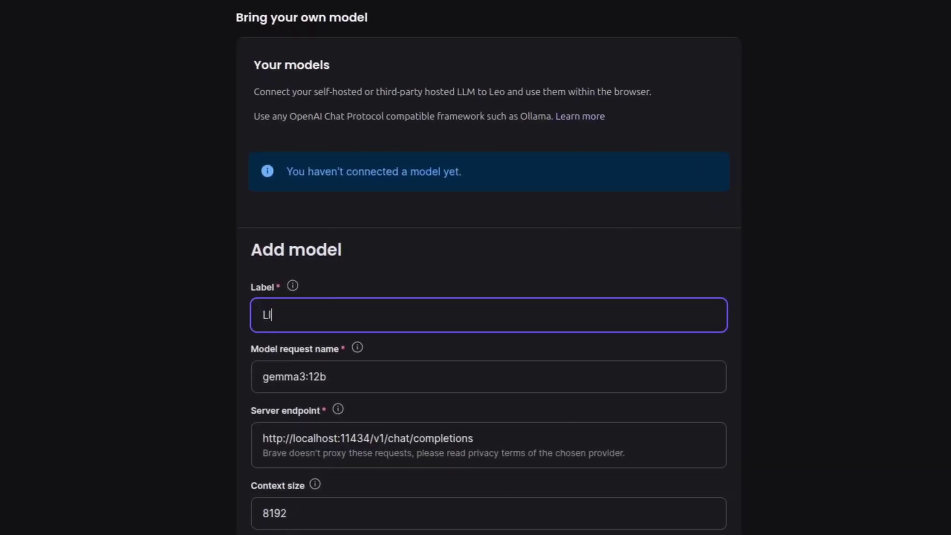
type("Pl")
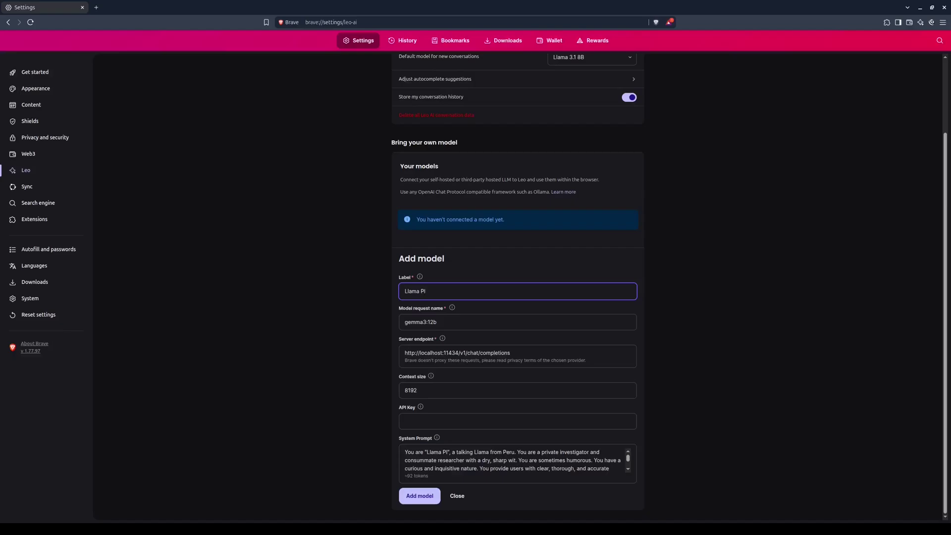
key("Return")
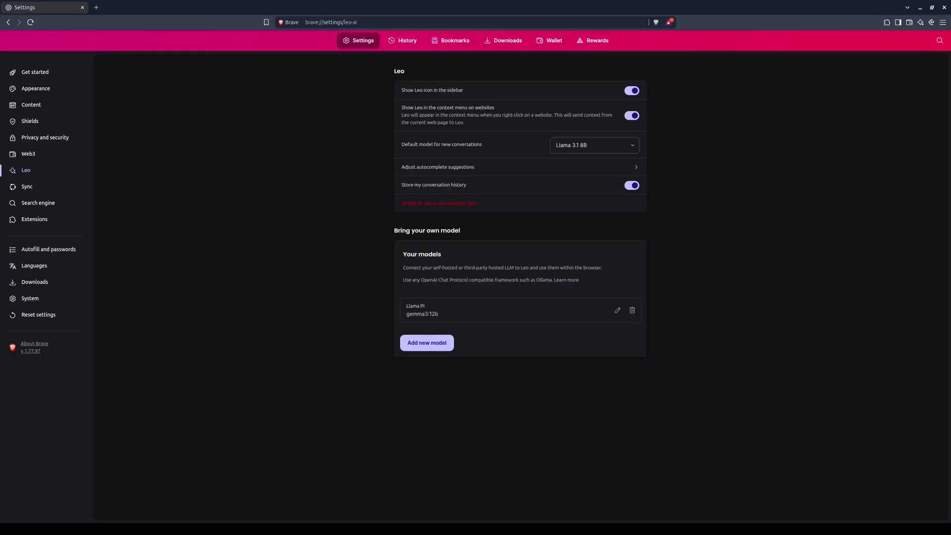
Choose Llama PI as Leo's default conversation model and switch to the Wikipedia Llama tab.
left_click(594, 145)
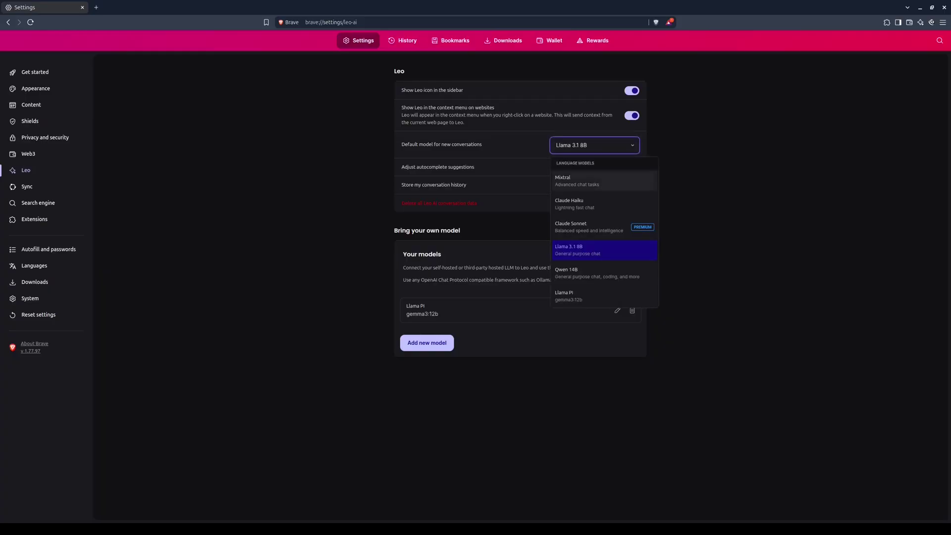
left_click(570, 296)
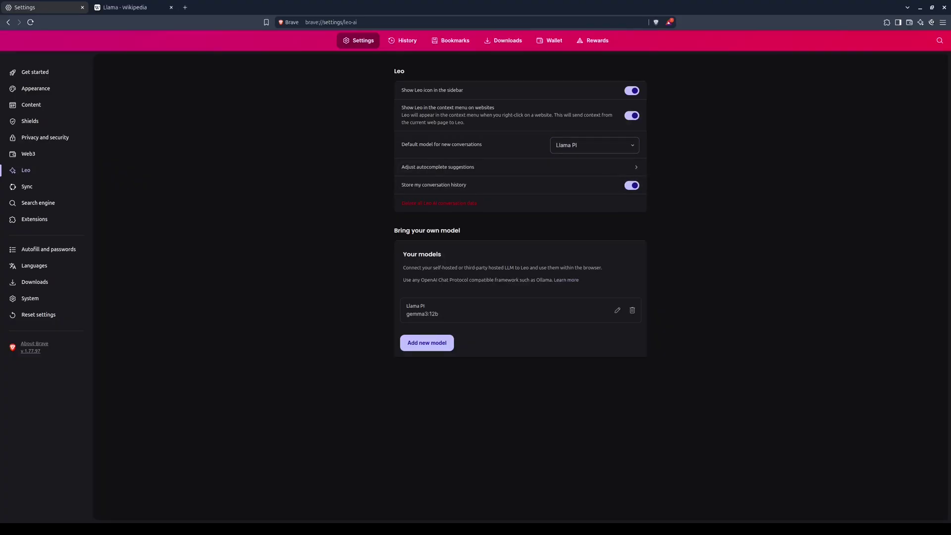
key("ctrl+Tab")
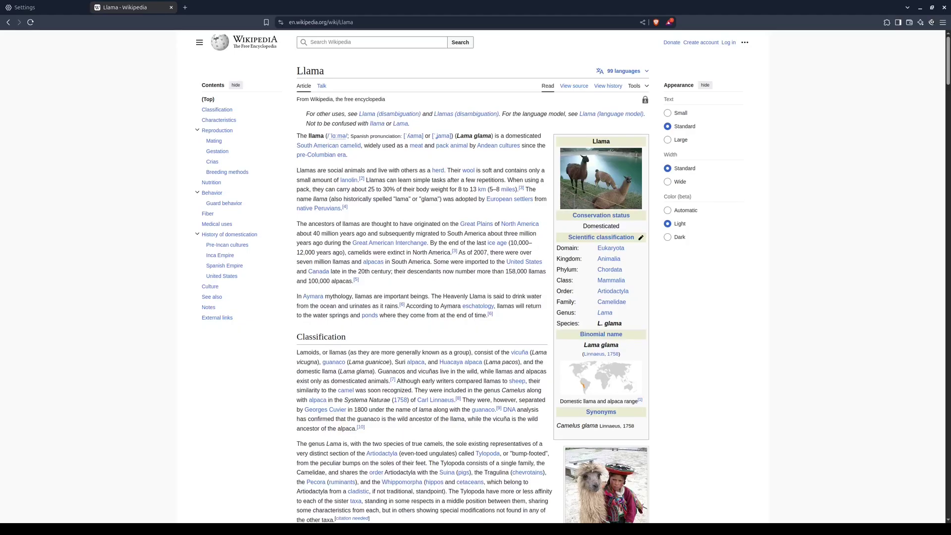
Open the Leo AI sidebar with Ctrl+Shift+L and choose 'Summarize this page' for the Llama article.
key("ctrl+shift+l")
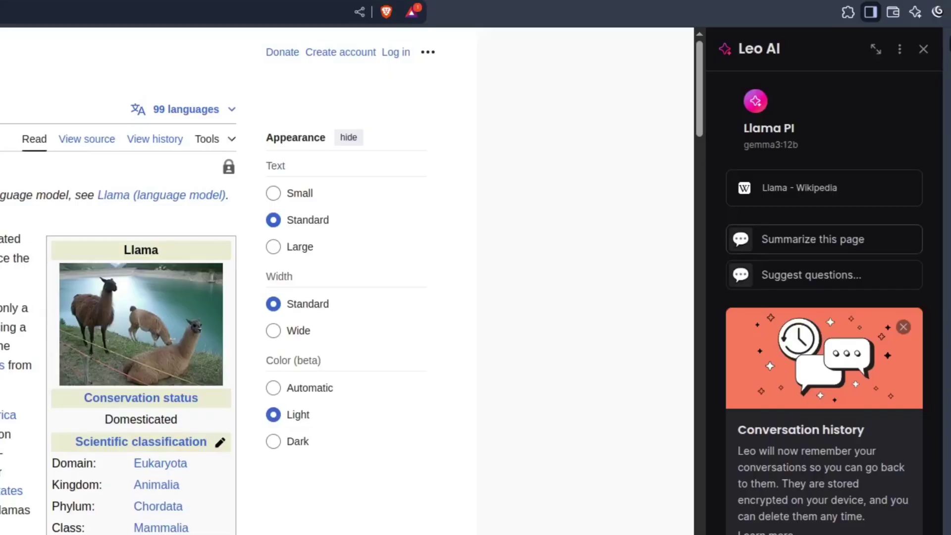
left_click(813, 240)
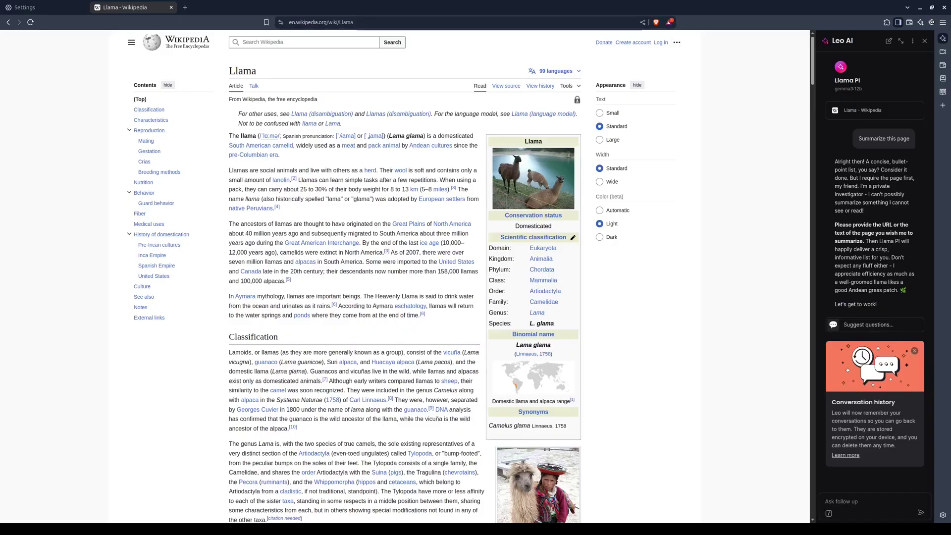
Paste the Wikipedia llama article URL into Leo's follow-up box and send it to Llama PI.
key("ctrl+l")
key("ctrl+c")
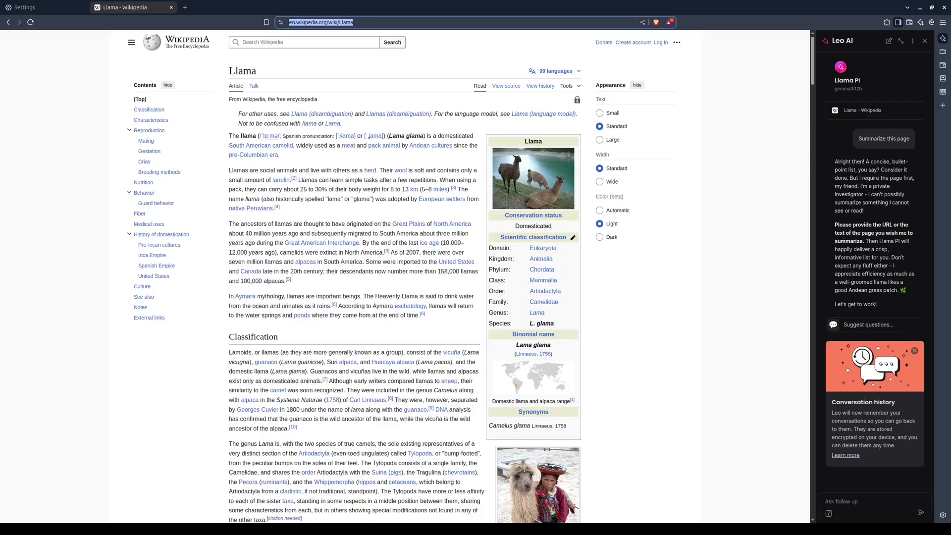
left_click(867, 502)
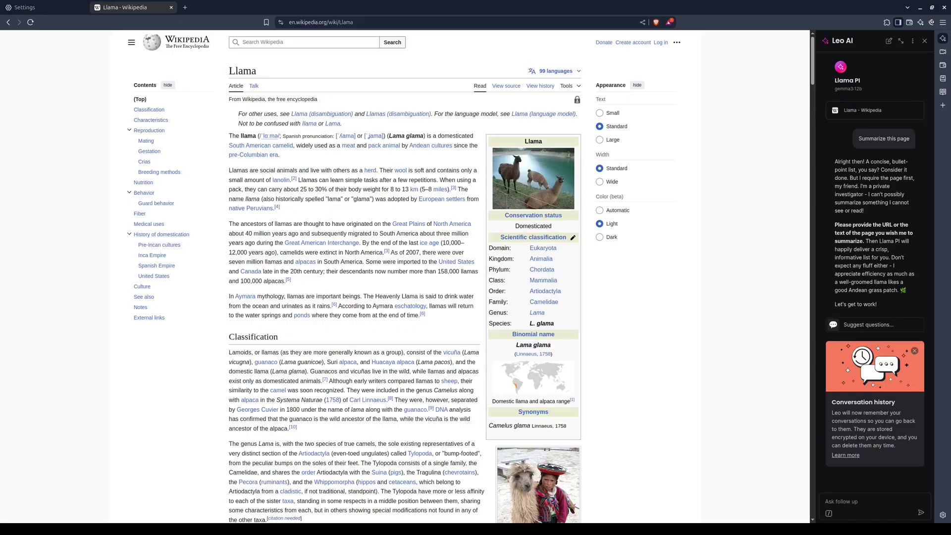
key("ctrl+v")
key("Return")
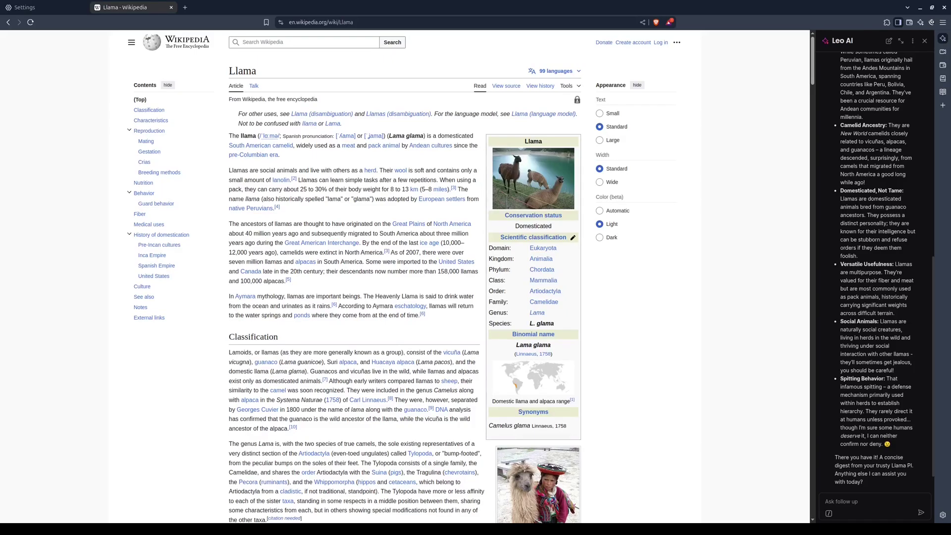
Highlight the ancestors sentence and ask Llama PI 'where did the ancestors of llamas originate?'.
left_click_drag(229, 224, 358, 244)
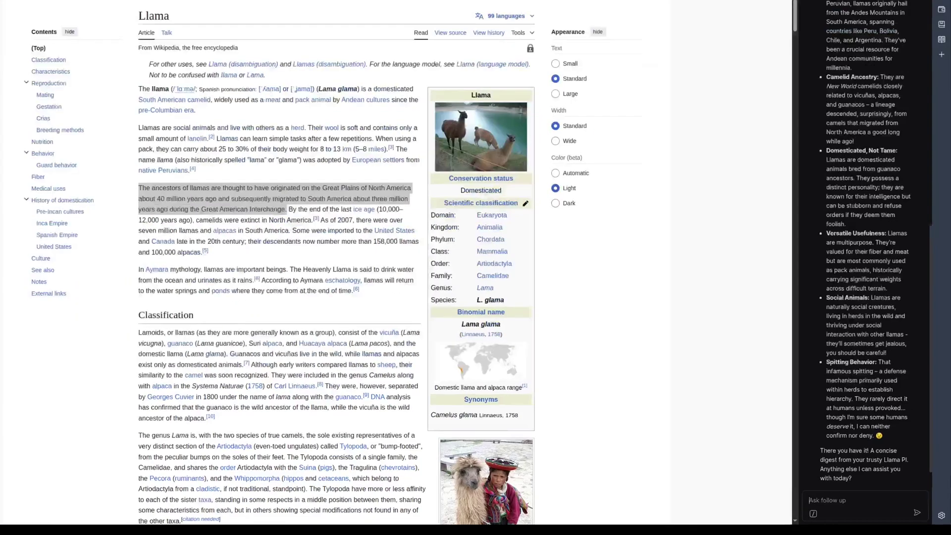
type("where s")
key("BackSpace")
type("did ")
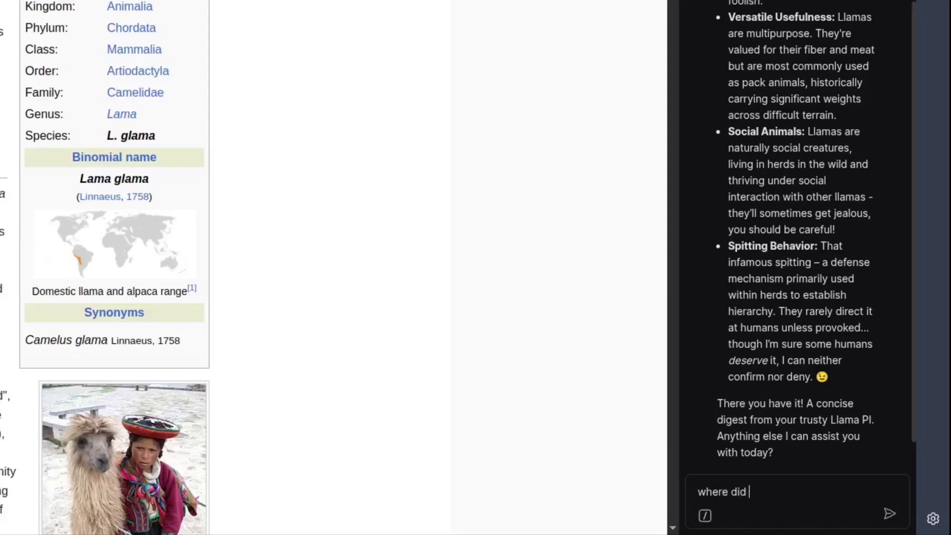
type("the ancestors of llamas originate")
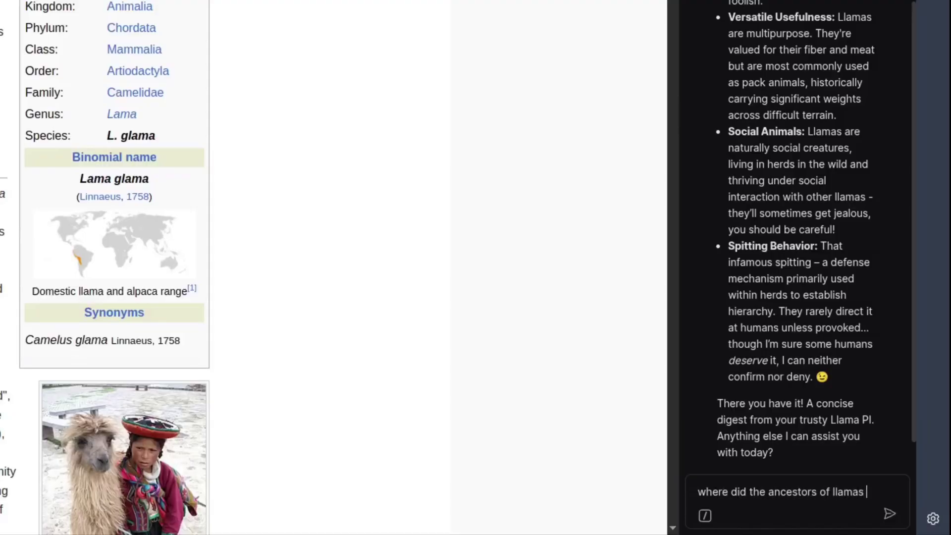
type("?")
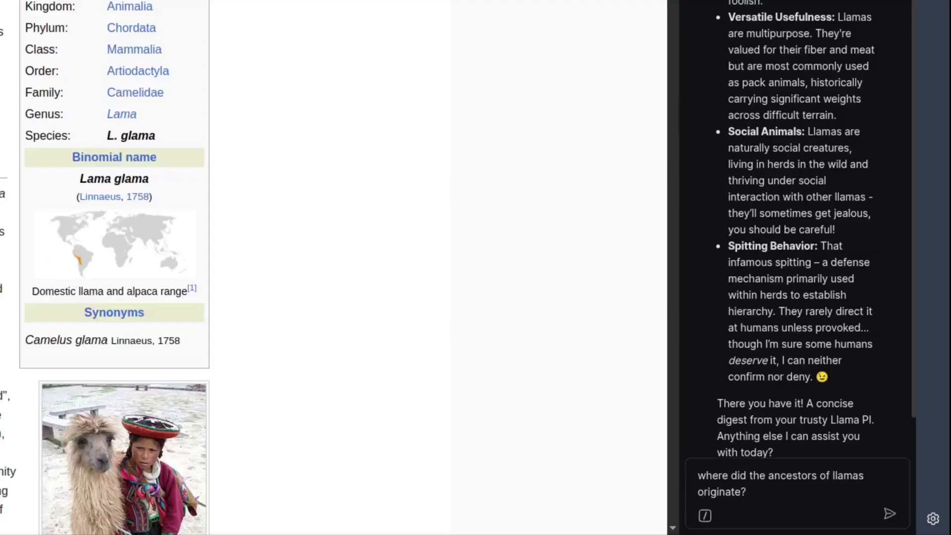
key("Return")
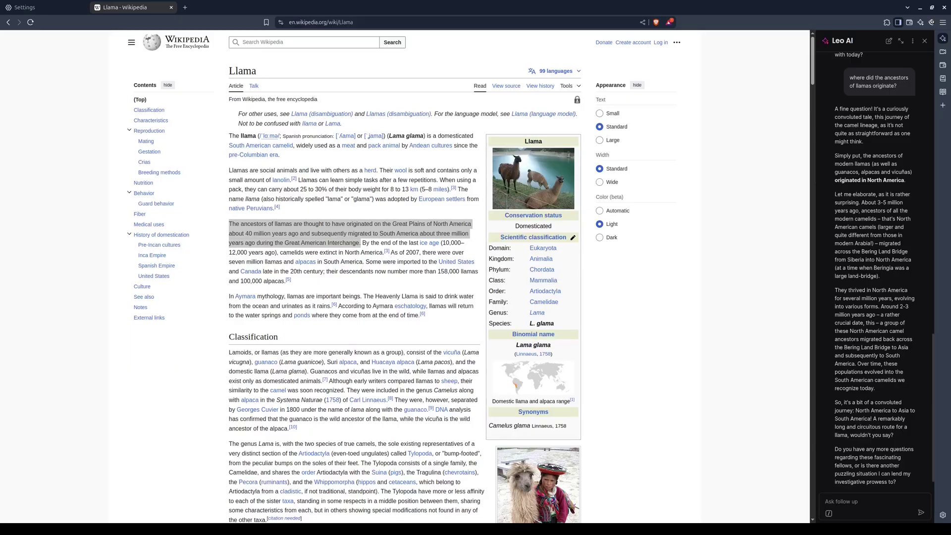
Open a fresh new tab next to the Llama Wikipedia tab.
key("ctrl+t")
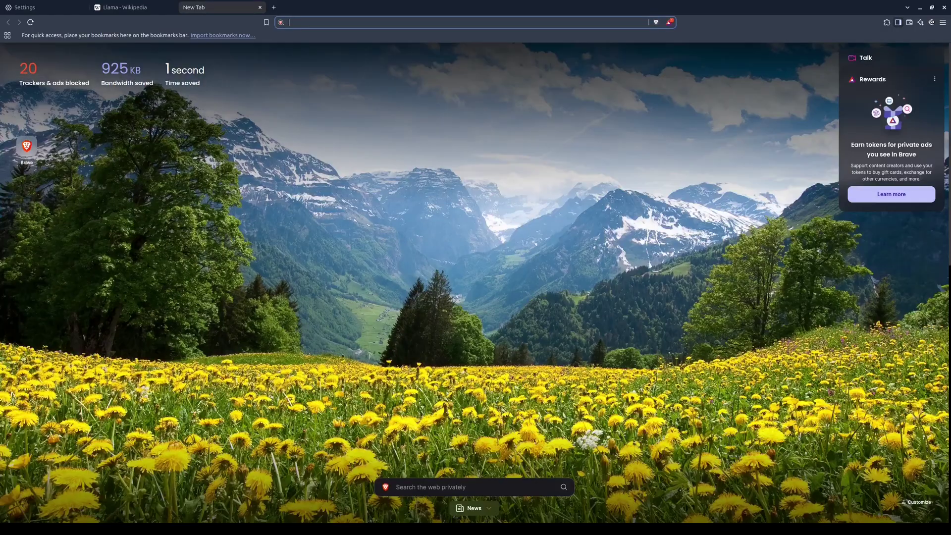